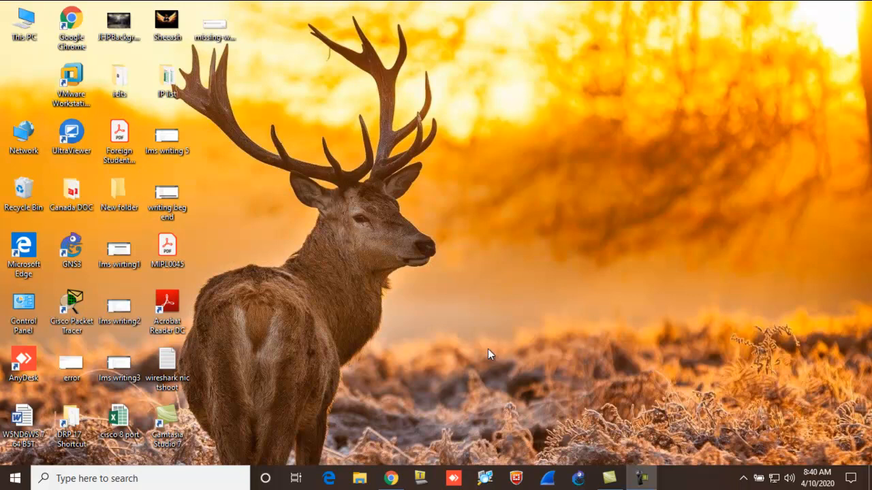
- Launch VMware Workstation 12 Player and power on the GNS3 VM virtual machine
key(super)
text(vm)
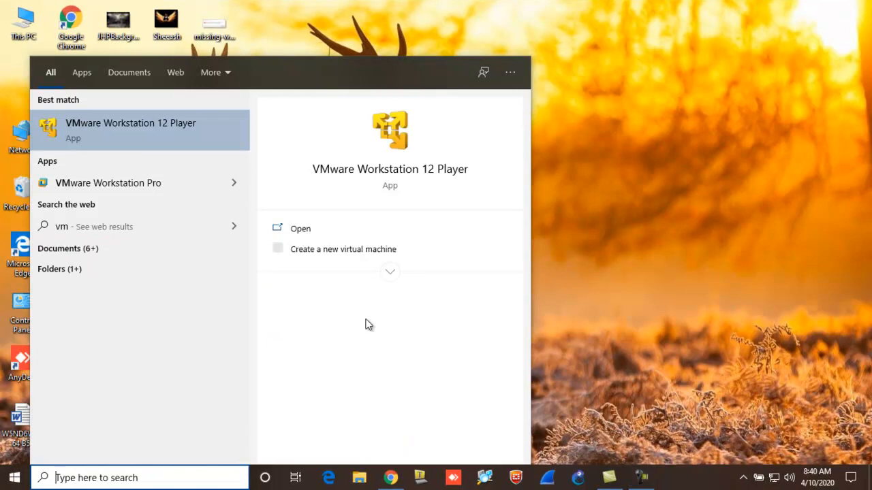
text(vm)
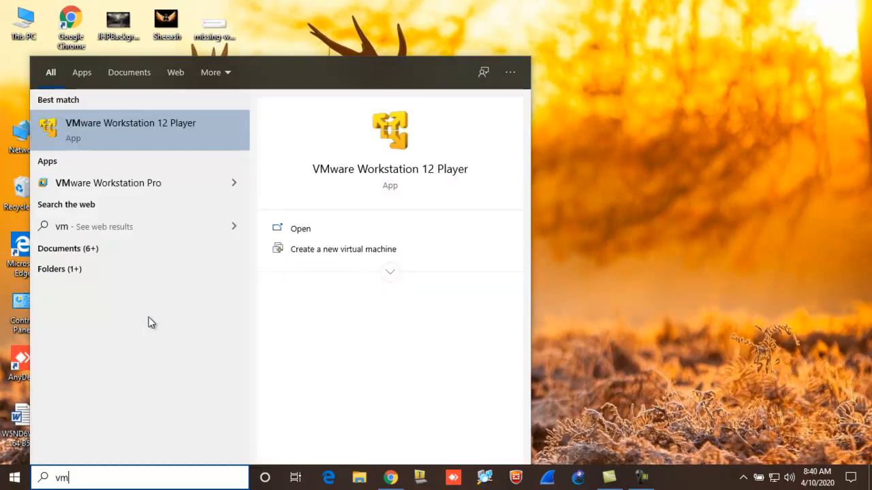
click(149, 118)
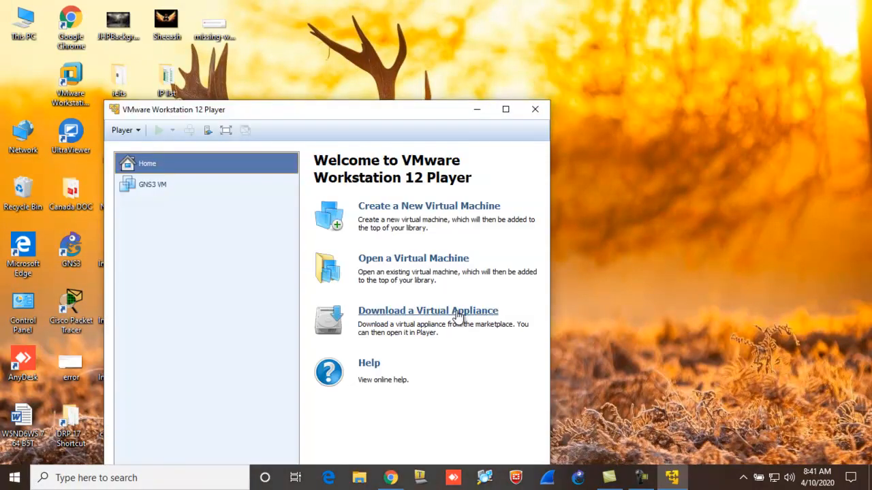
click(125, 189)
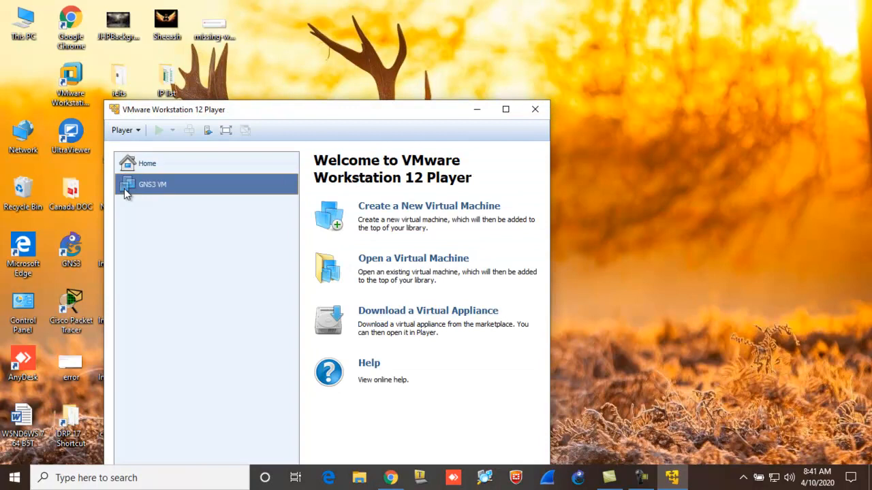
click(160, 131)
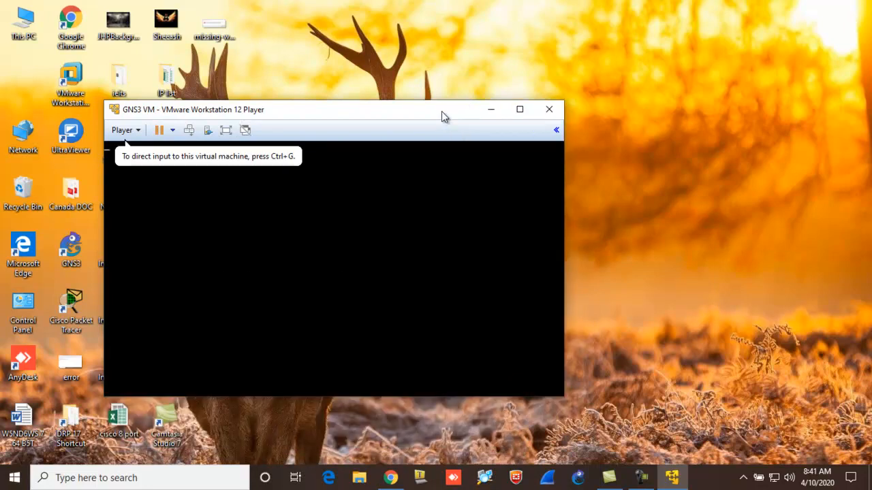
- Switch to GNS3 with the virtual machine window minimized, and create a new project named Test Project
click(587, 477)
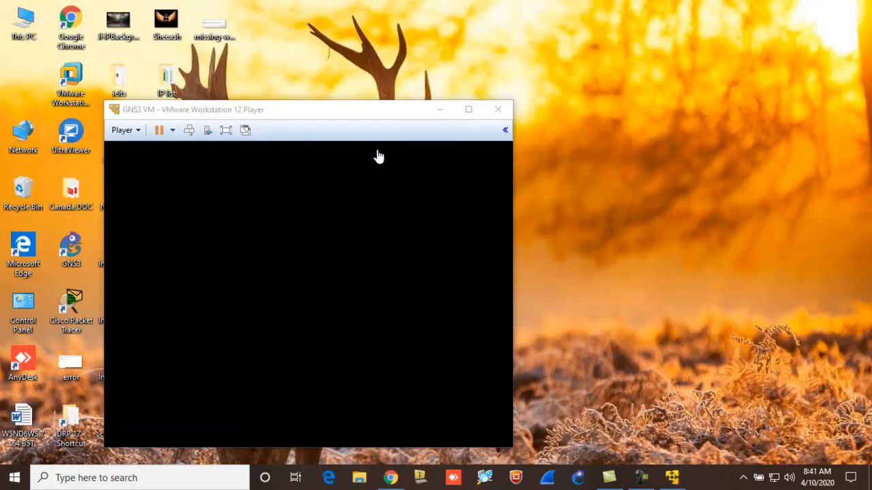
click(440, 109)
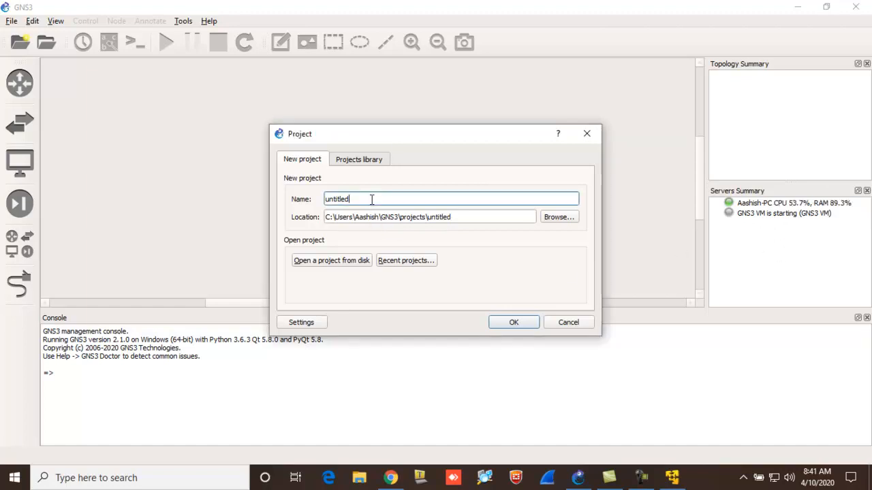
text(Test Project)
key(Return)
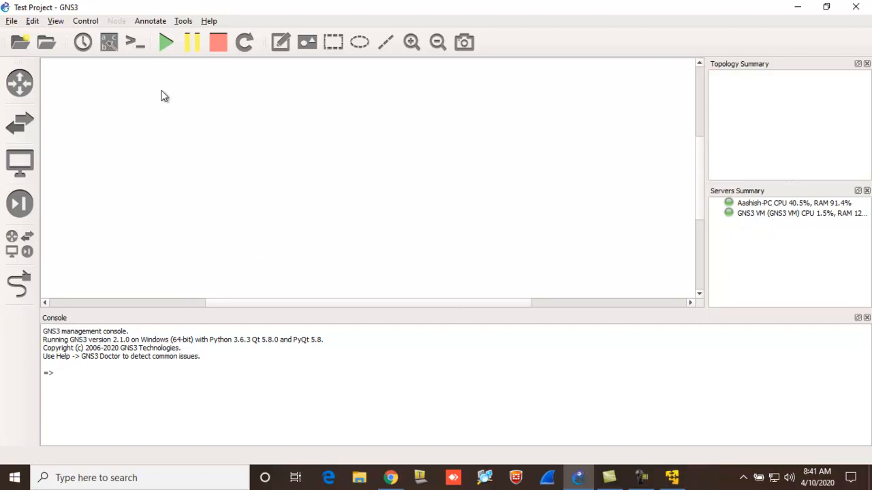
click(32, 21)
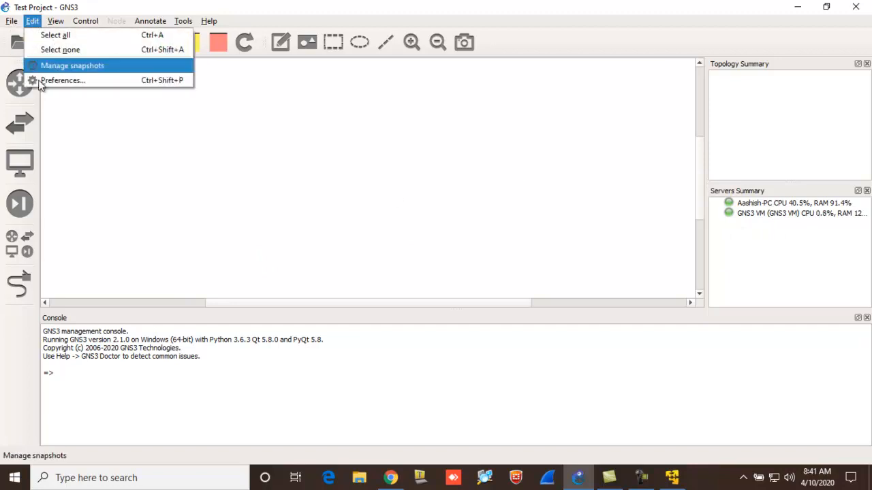
click(63, 81)
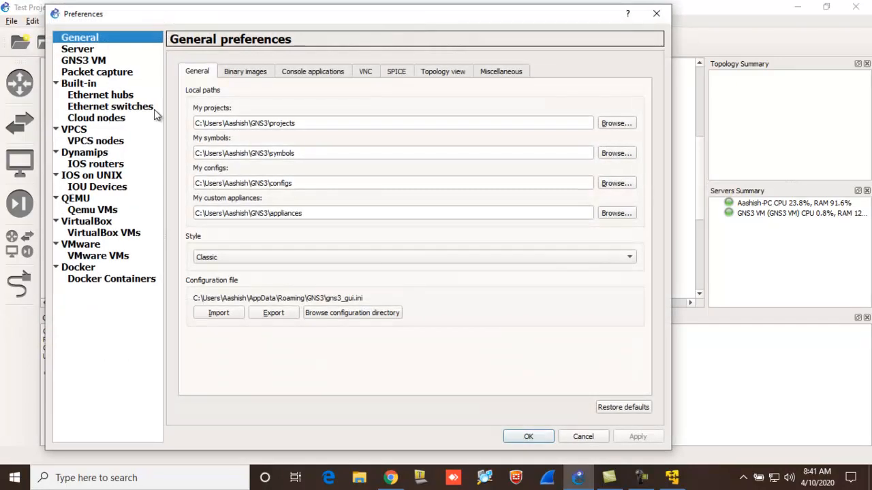
click(103, 166)
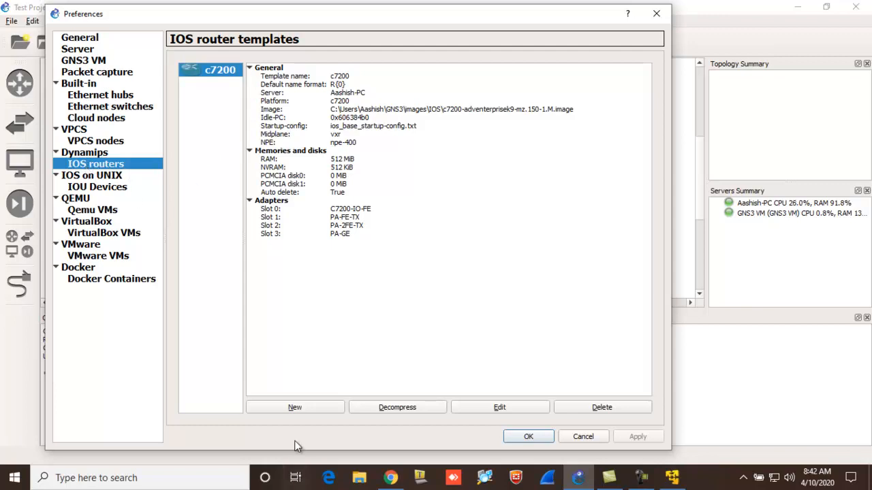
click(277, 403)
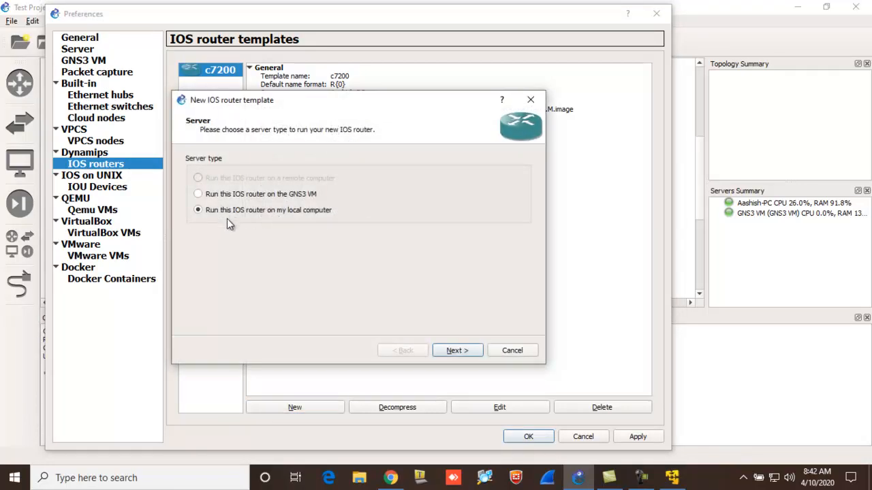
click(239, 194)
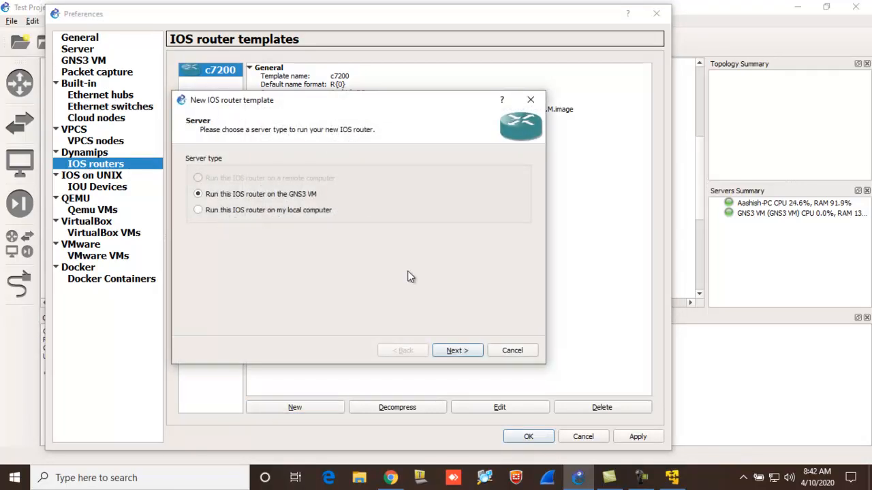
click(462, 351)
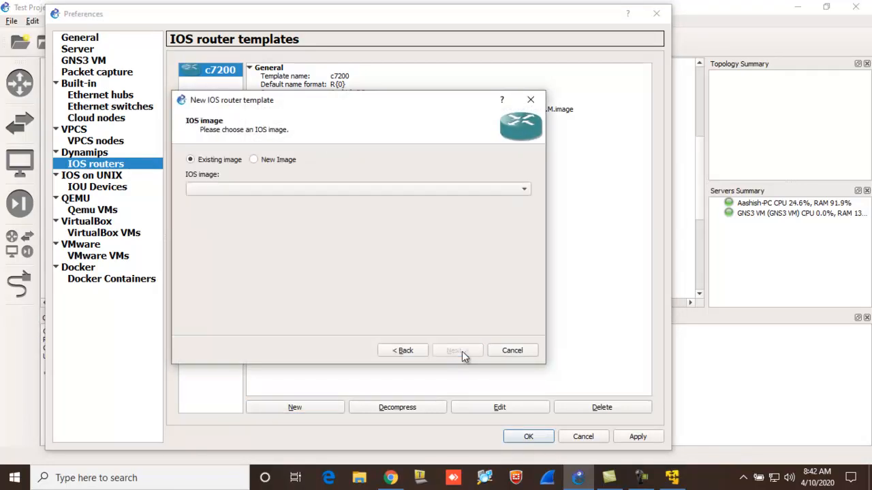
click(267, 161)
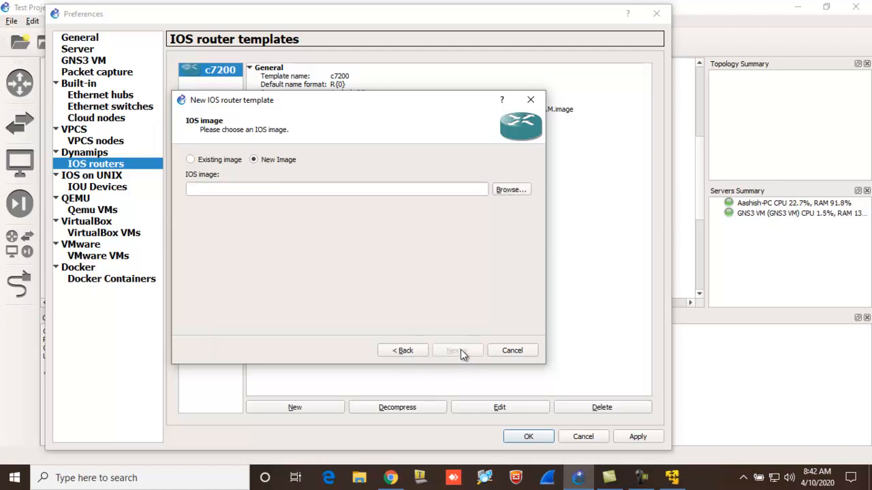
click(512, 351)
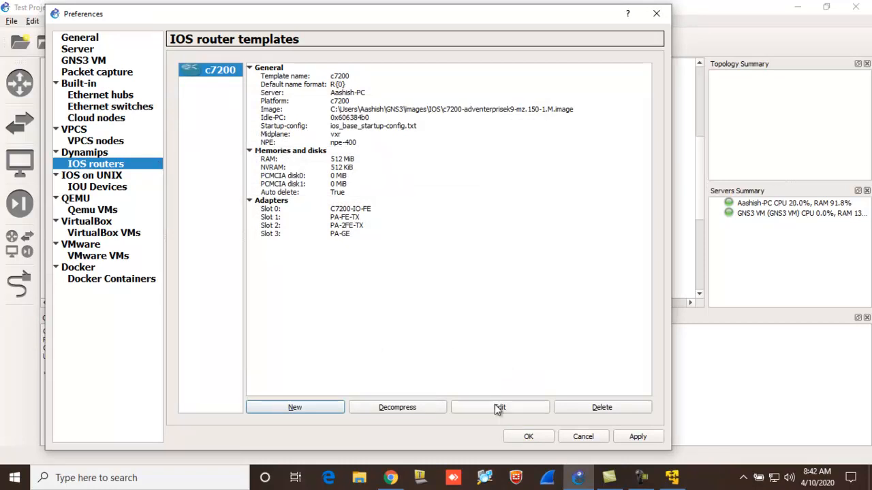
click(581, 438)
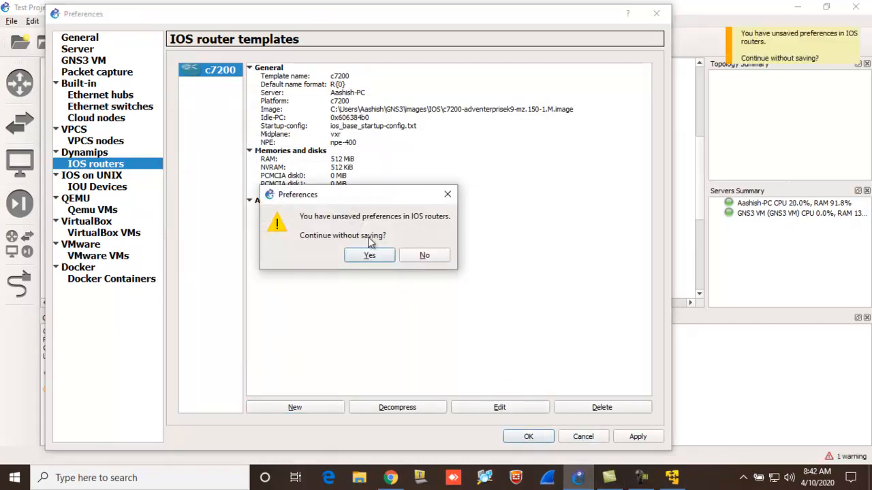
click(423, 257)
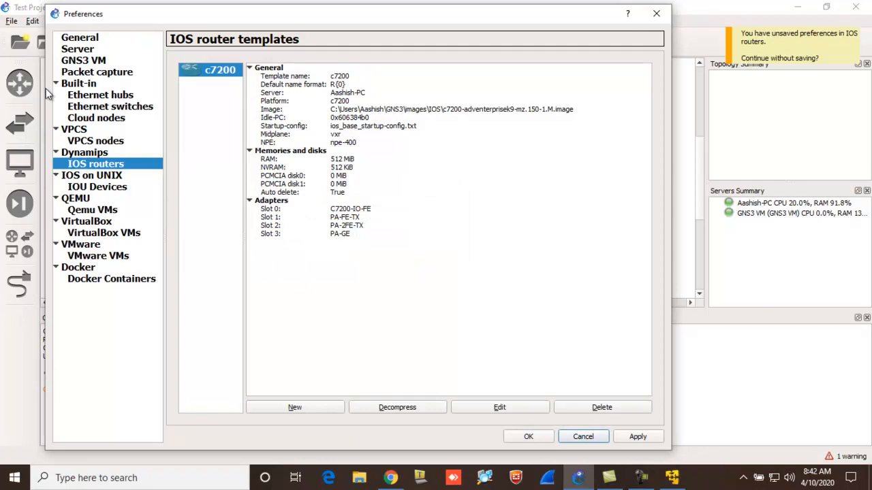
click(586, 440)
click(380, 257)
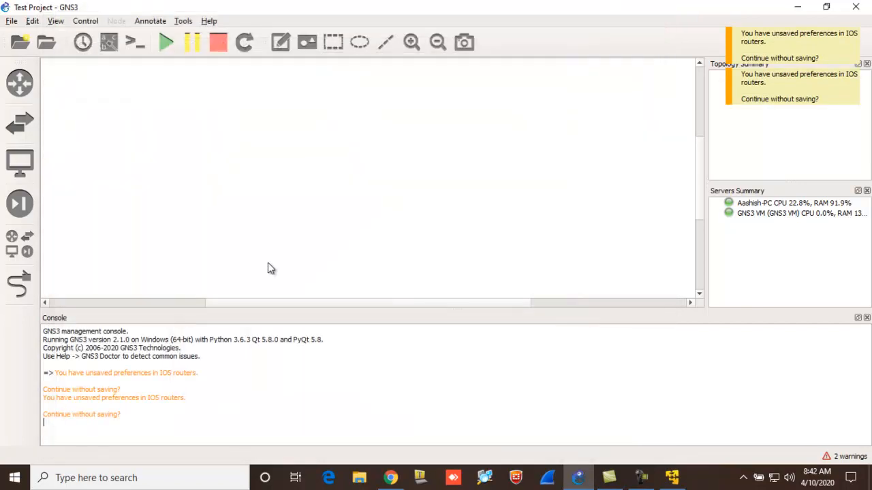
- Look through the installed router appliances and the installed switch appliances
click(23, 86)
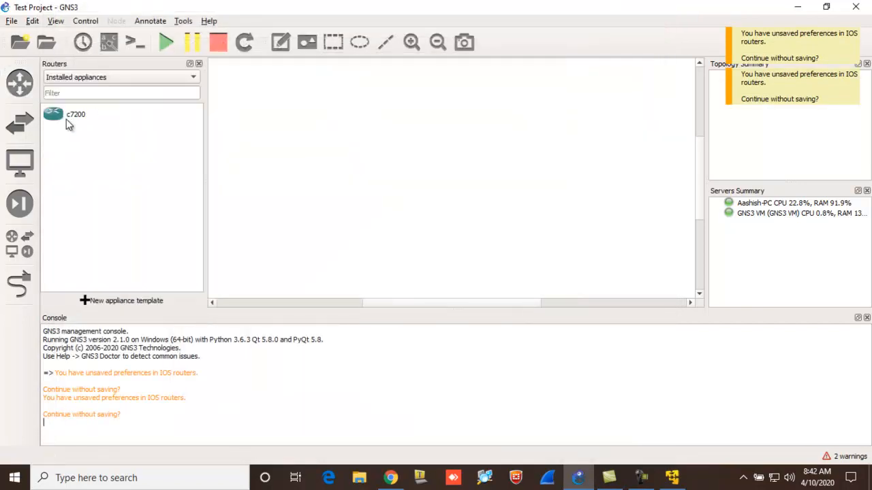
click(30, 129)
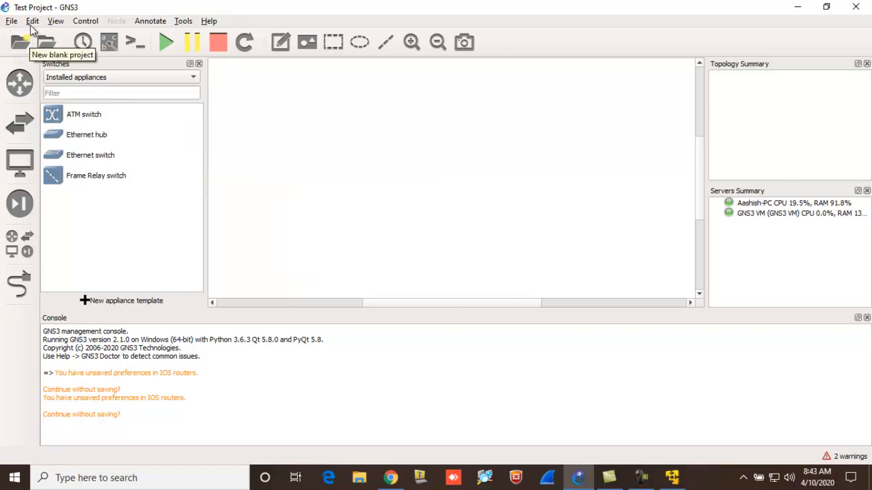
- Start a new IOU device template in the preferences, set to run on the GNS3 VM
click(31, 22)
click(63, 80)
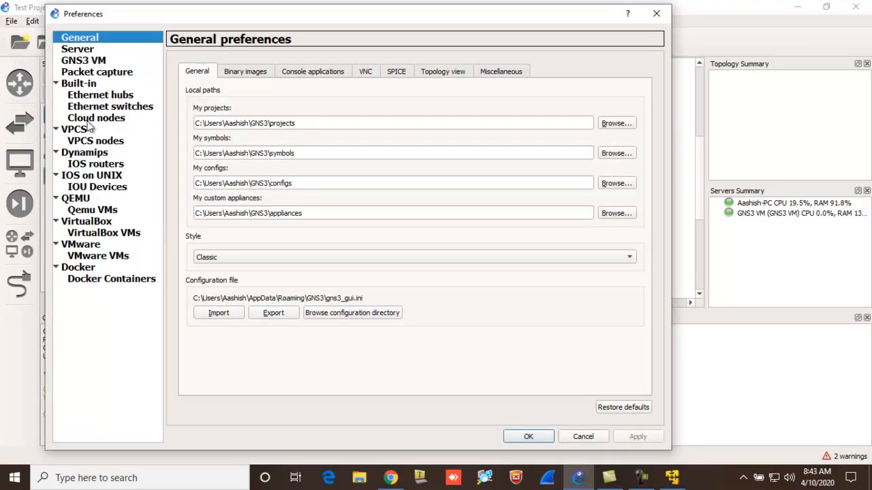
click(91, 188)
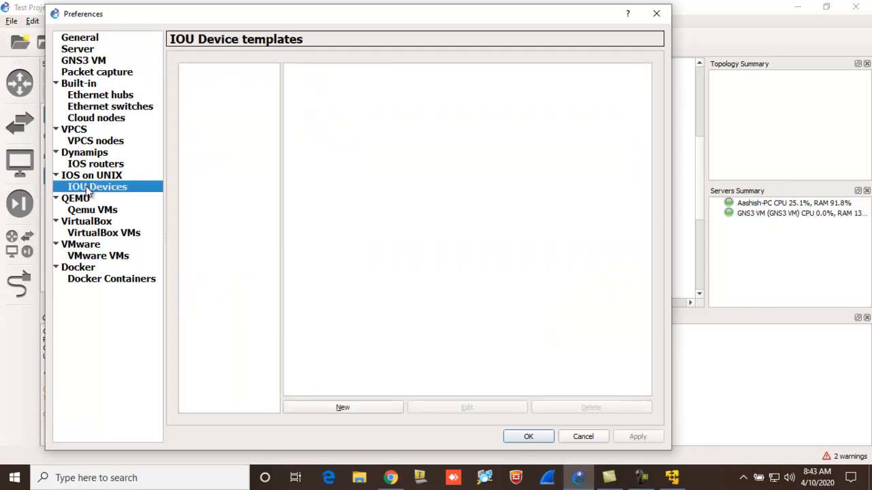
click(336, 412)
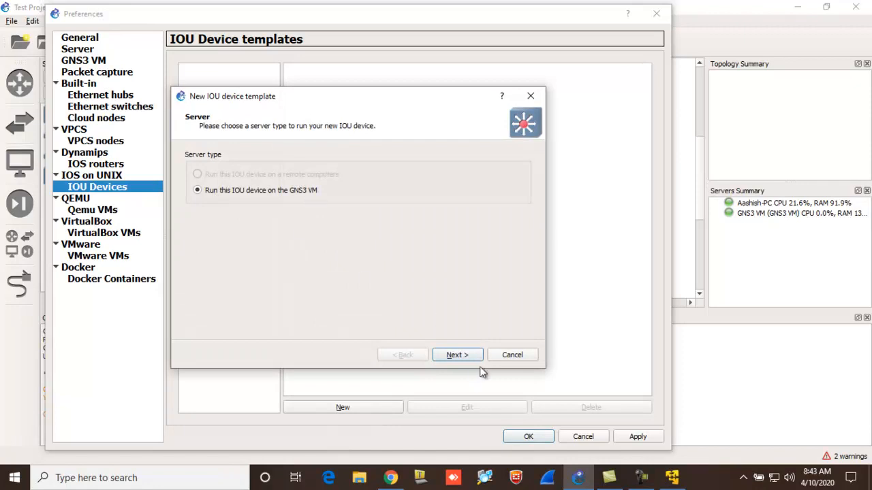
click(455, 354)
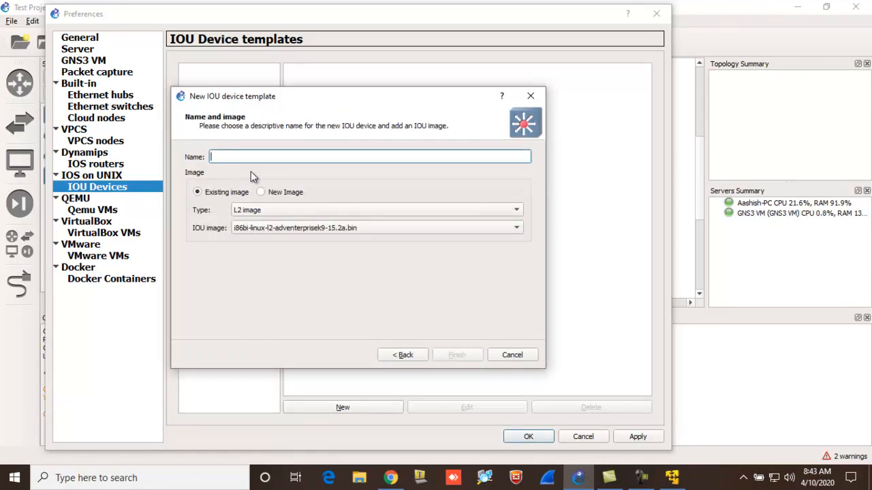
- Name the new IOU device template Multilayer Switch
text(L)
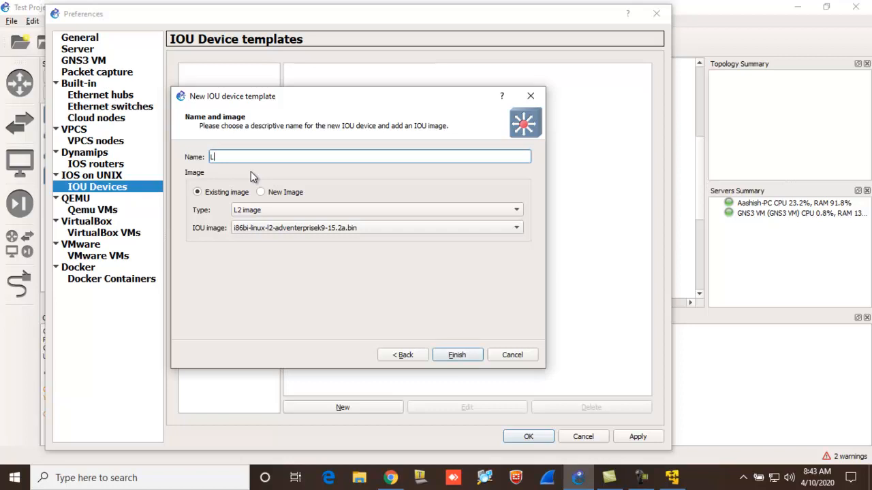
text(2)
key(BackSpace)
key(BackSpace)
text(Multi)
text(layer )
text(Swtich)
key(BackSpace)
key(BackSpace)
key(BackSpace)
key(BackSpace)
text(itch)
key(Tab)
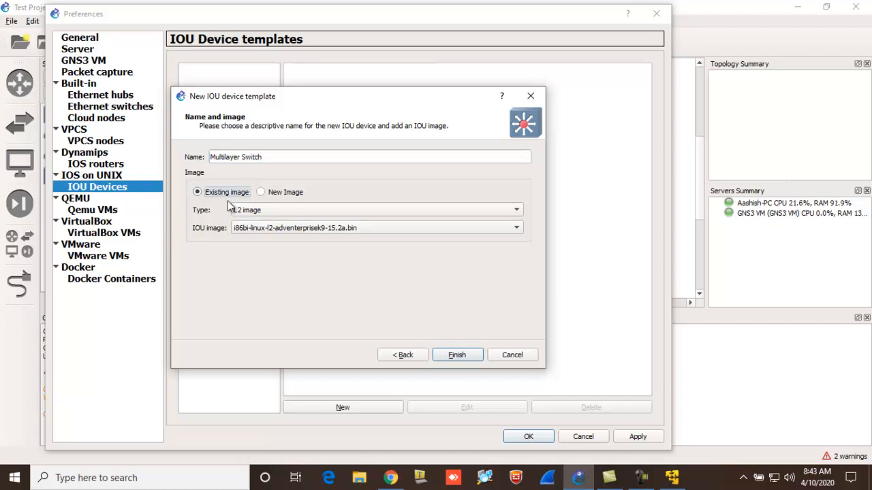
- Set the template to use a new image and browse to the software\GNS3 folder on Local Disk (D:)
click(270, 193)
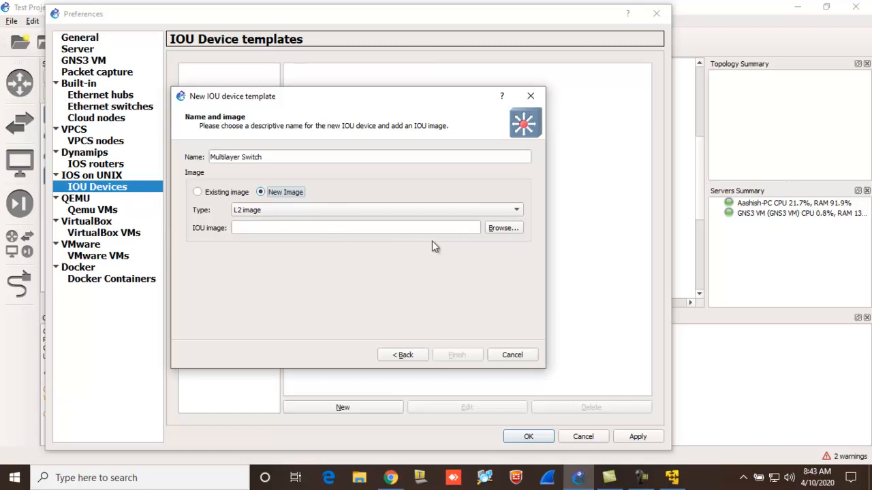
click(506, 230)
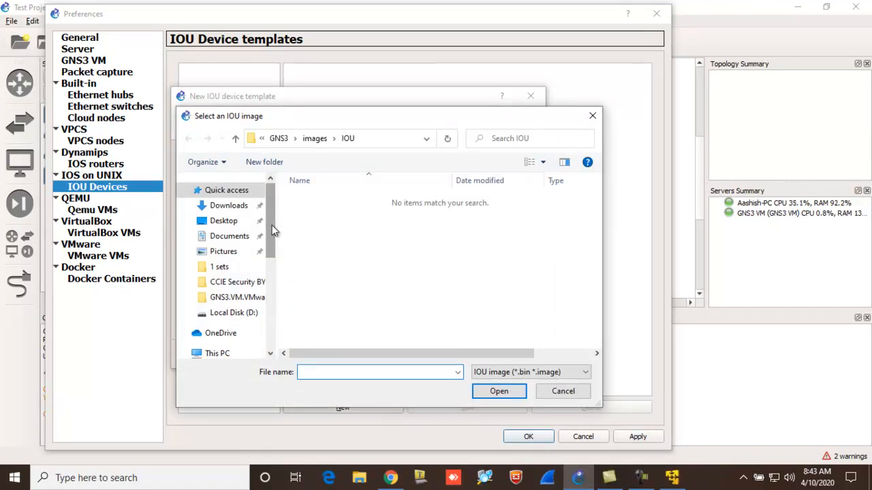
drag(273, 232, 268, 313)
click(238, 273)
click(372, 257)
key(s)
key(s)
key(s)
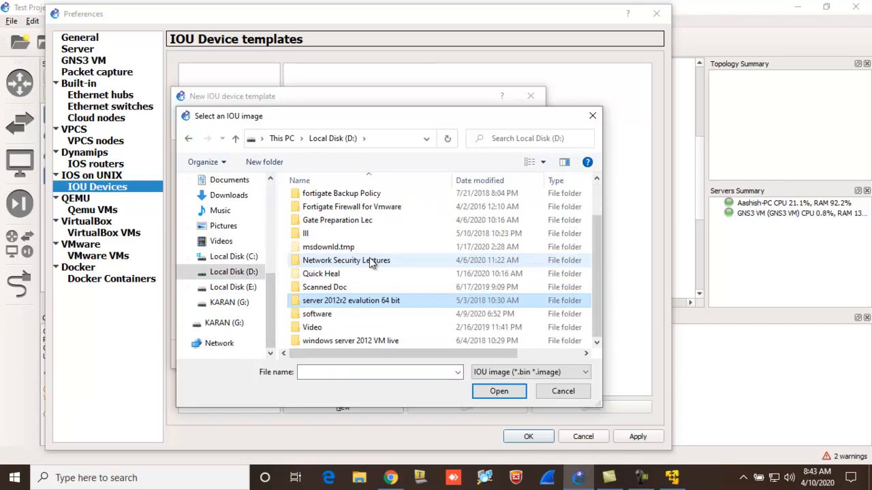
key(Return)
key(g)
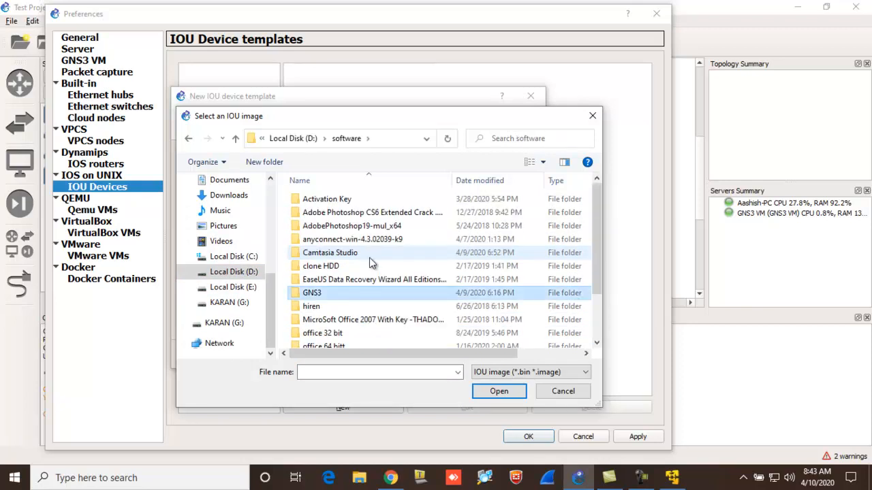
key(Return)
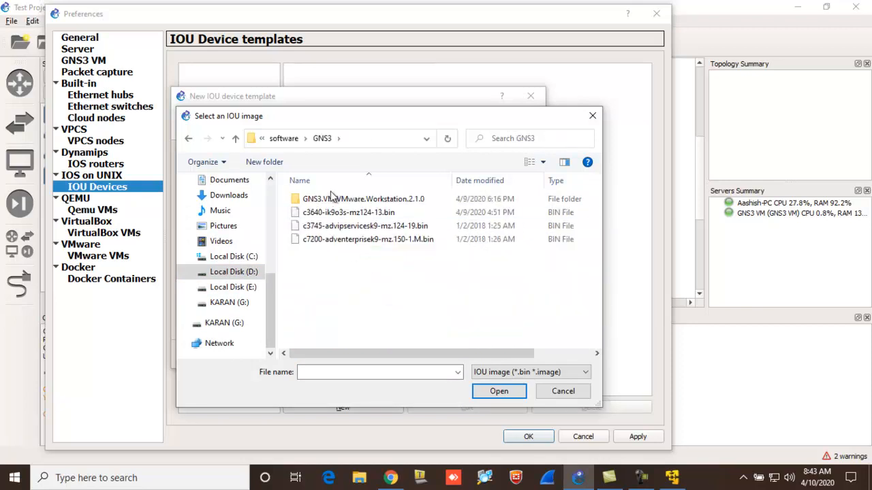
- Load i86bi-linux-l2-adventerprisek9-15.2a.bin from the GNS3.VM.VMware.Workstation.2.1.0 folder as the IOU image and finish the template
click(354, 204)
double_click(355, 205)
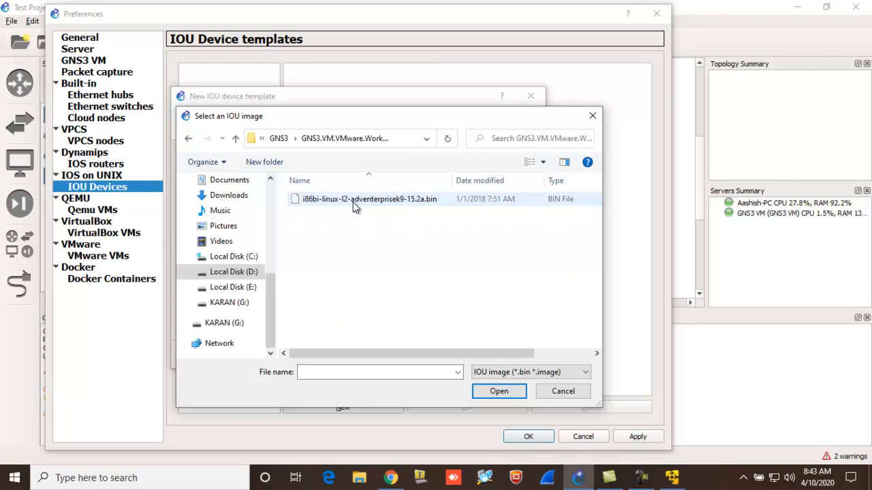
click(353, 201)
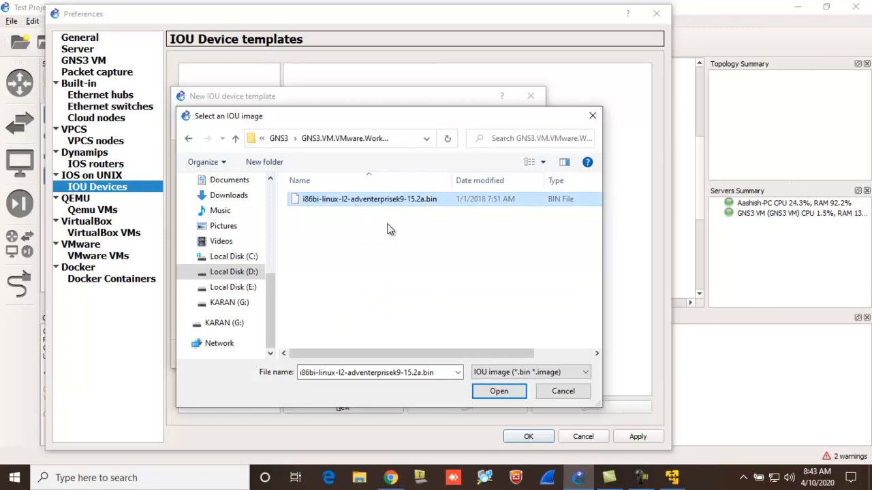
click(498, 392)
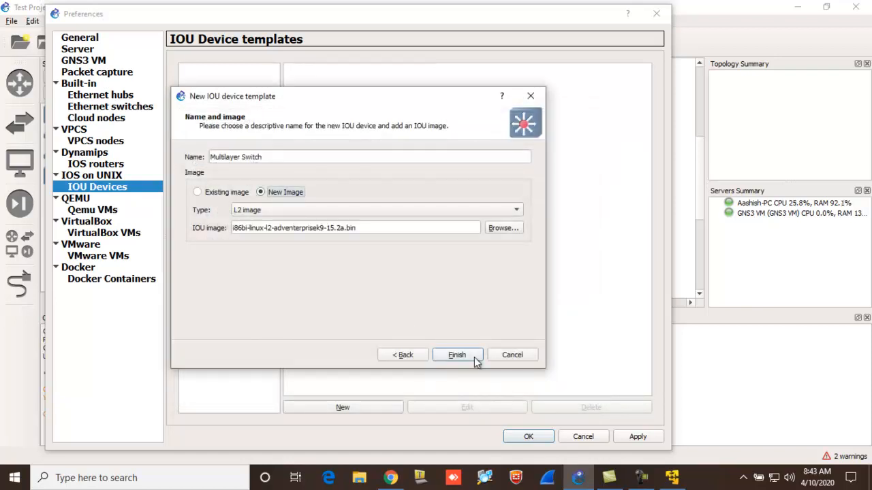
click(466, 361)
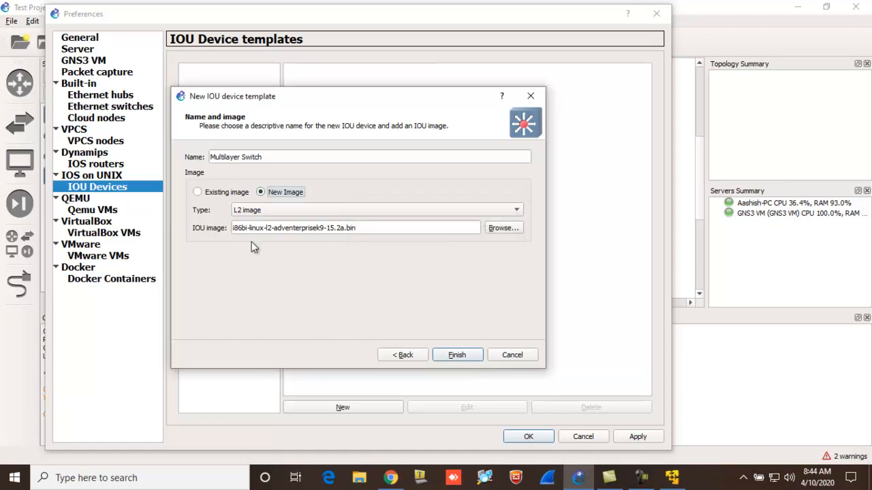
- Finish the Multilayer Switch template, apply the change and close the preferences
click(456, 355)
click(630, 441)
click(526, 439)
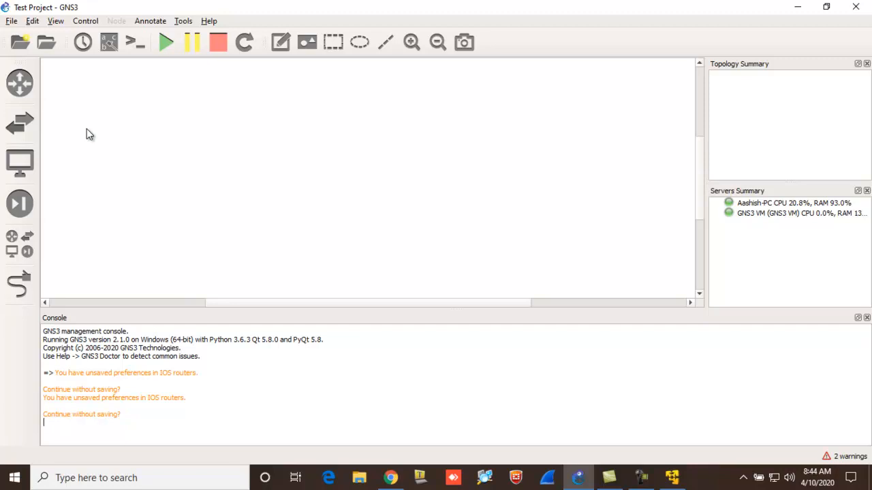
- Reopen the preferences and look through the device and virtualization pages for the IOU license settings
click(33, 21)
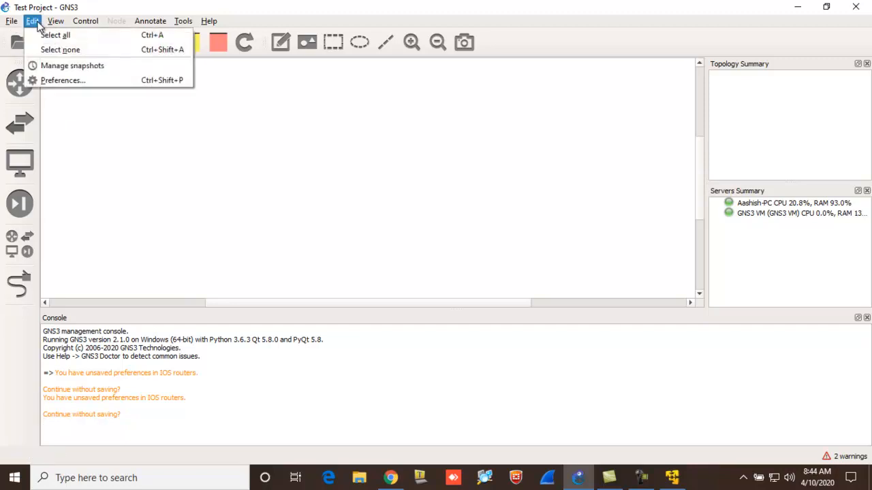
click(49, 85)
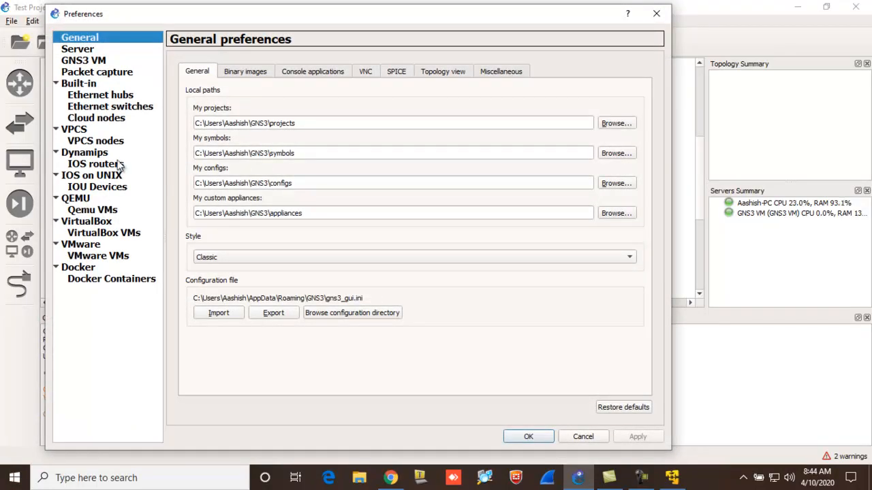
click(79, 202)
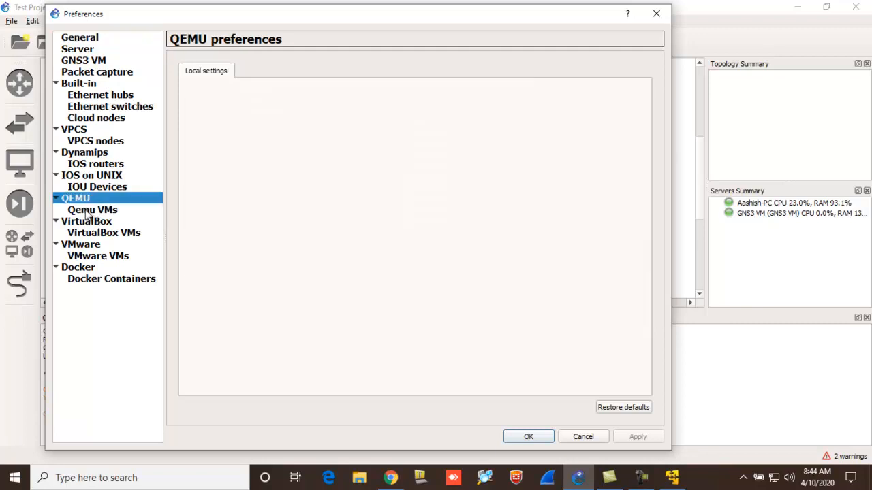
click(88, 211)
click(88, 189)
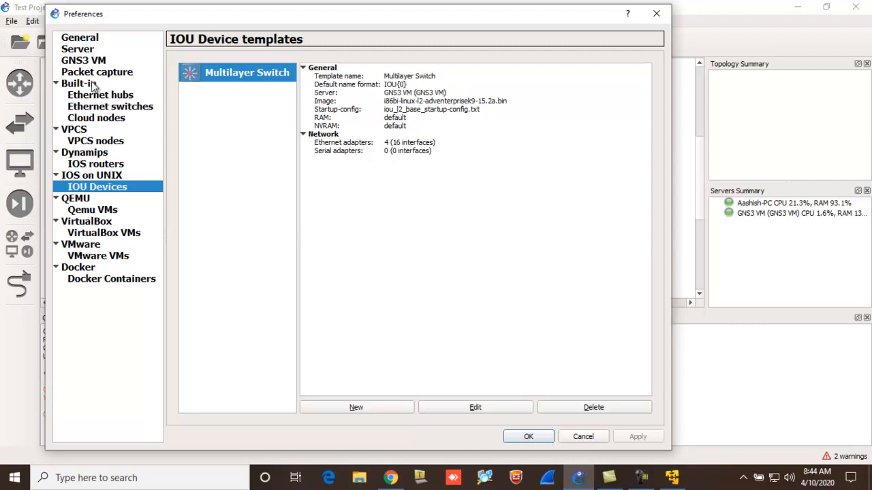
click(79, 199)
click(84, 209)
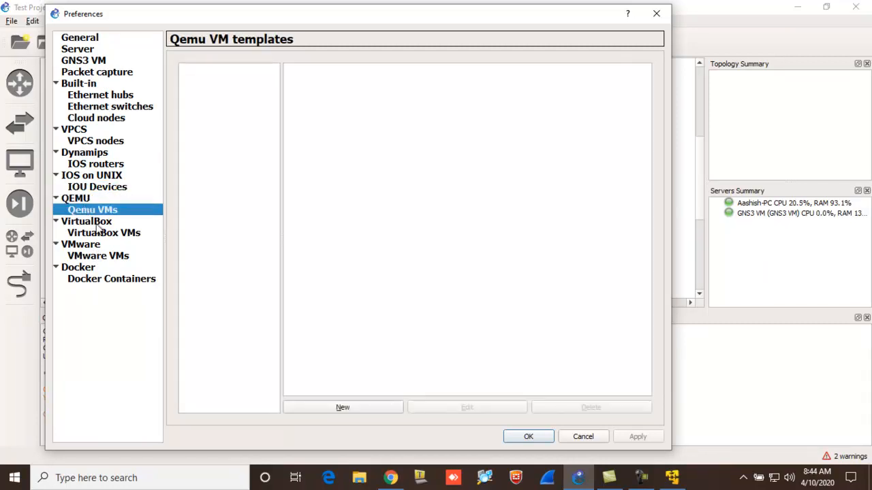
click(97, 226)
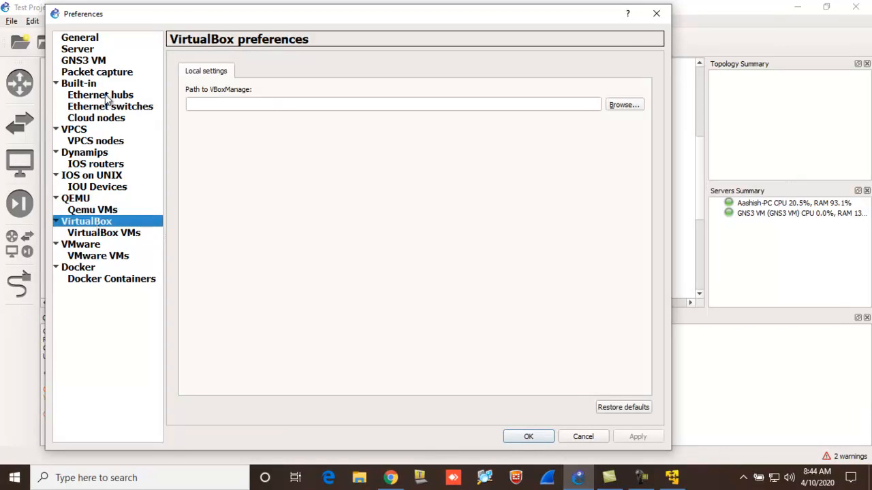
click(95, 74)
click(95, 118)
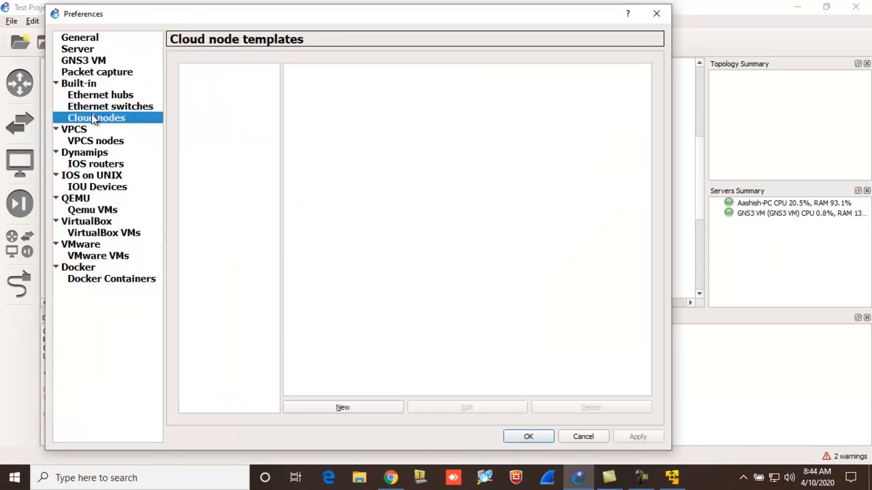
click(93, 141)
click(91, 154)
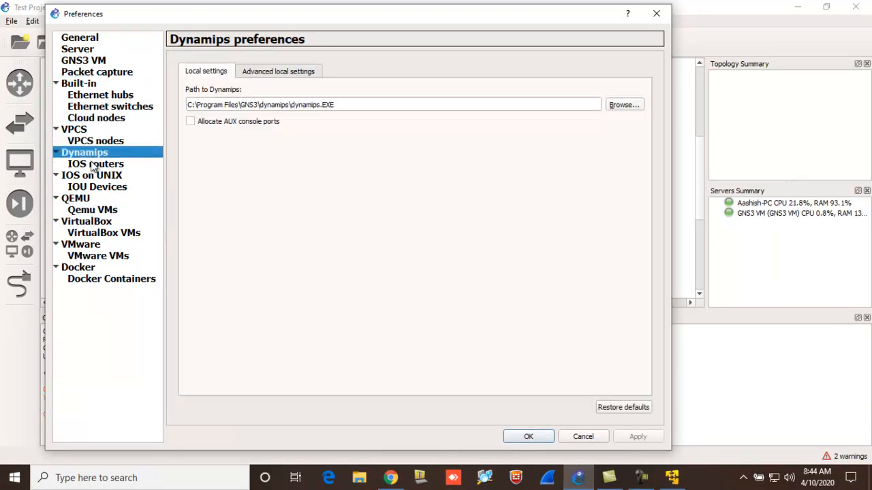
click(90, 162)
click(92, 175)
click(94, 186)
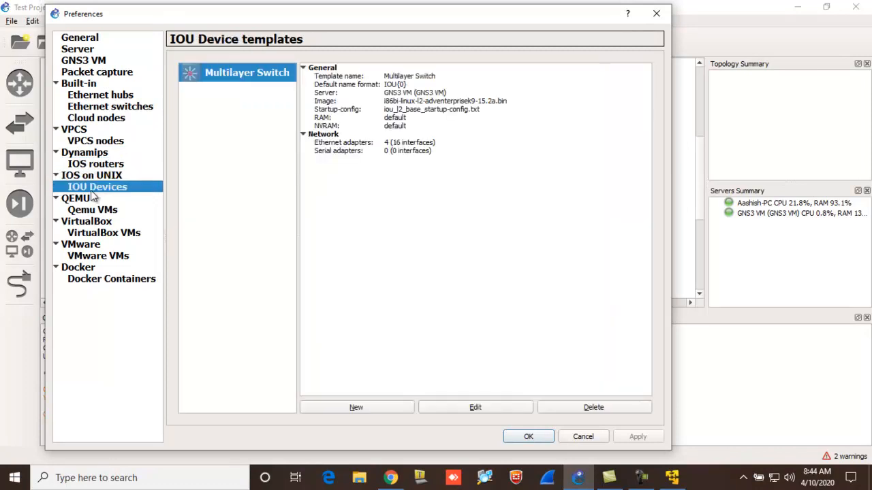
- In the IOS on UNIX preferences, browse for the IOURC file to the software\GNS3 folder on Local Disk (D:)
click(90, 176)
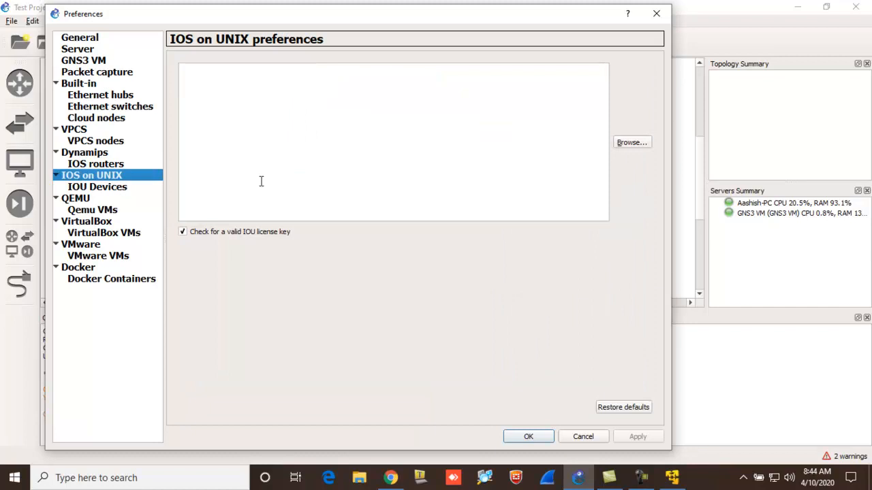
mouse_move(261, 181)
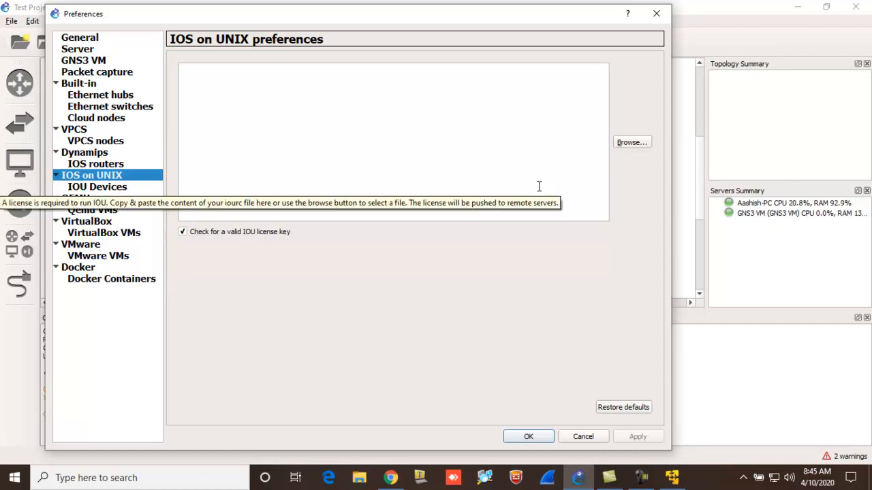
click(633, 143)
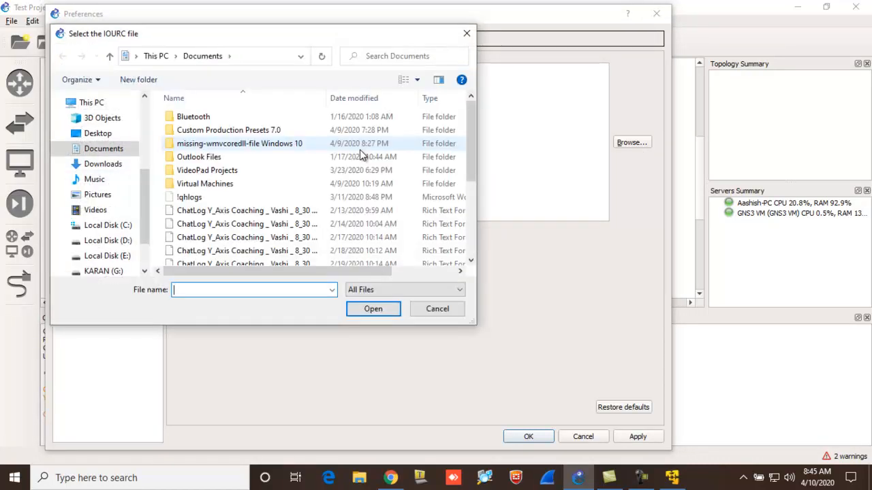
click(109, 241)
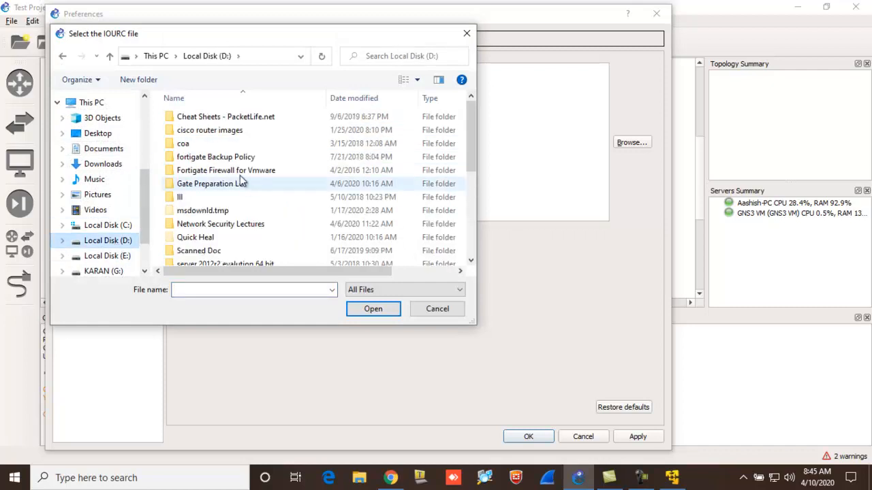
click(226, 198)
key(s)
scroll(225, 196, down, 4)
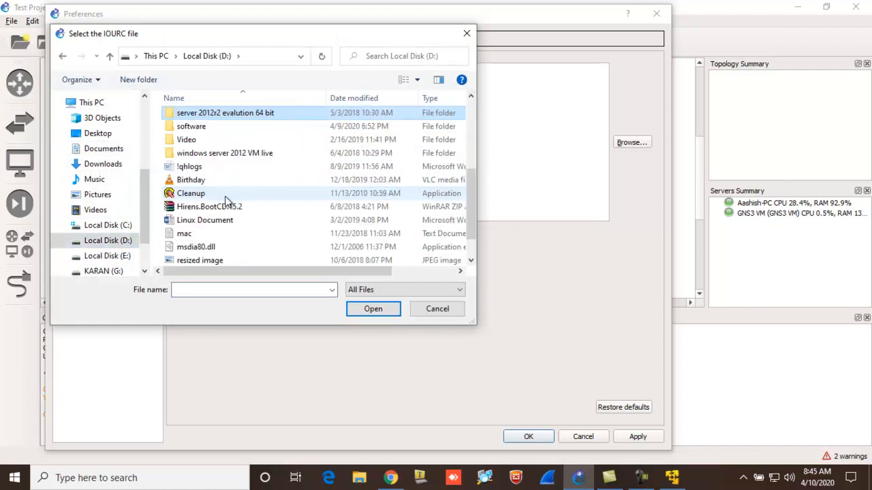
double_click(195, 125)
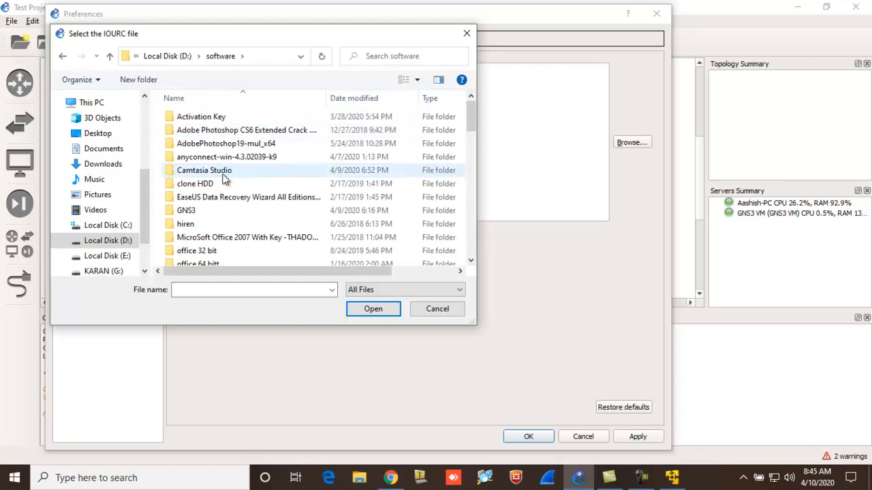
key(g)
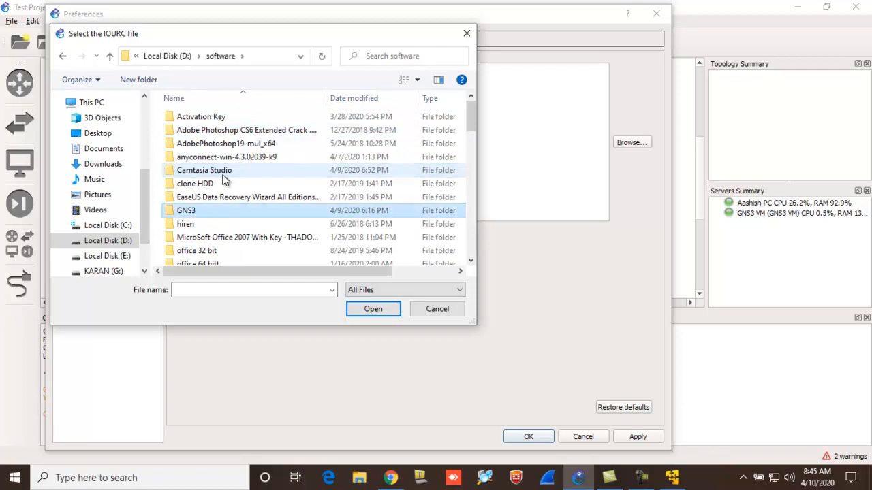
key(Return)
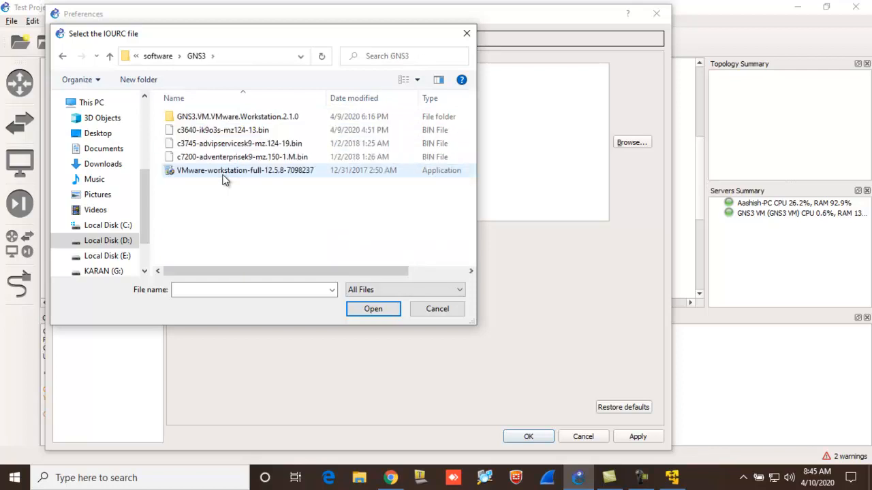
- Load the IOU license key from the iourc file in the GNS3.VM.VMware.Workstation.2.1.0 folder, then apply and close the preferences
double_click(239, 118)
click(185, 161)
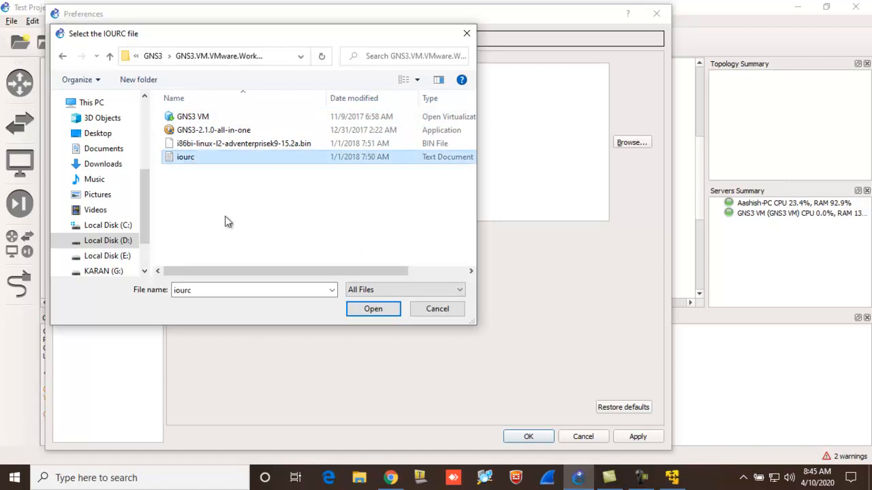
click(366, 310)
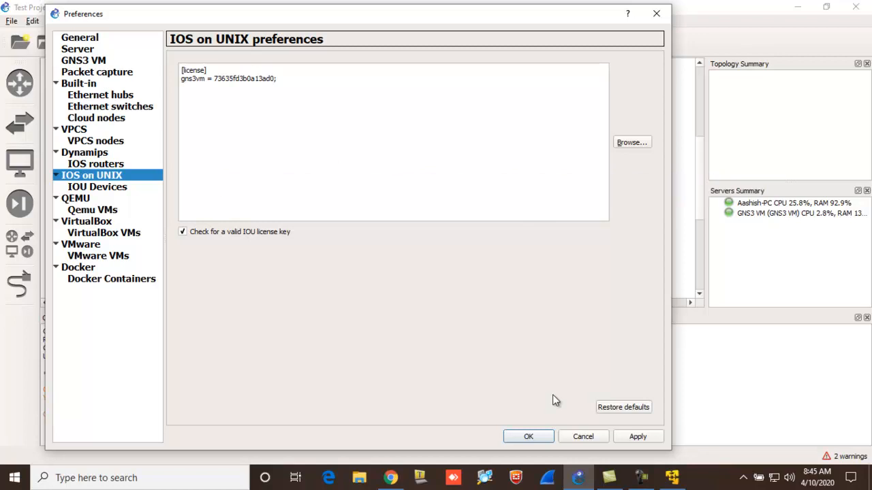
click(639, 440)
click(525, 436)
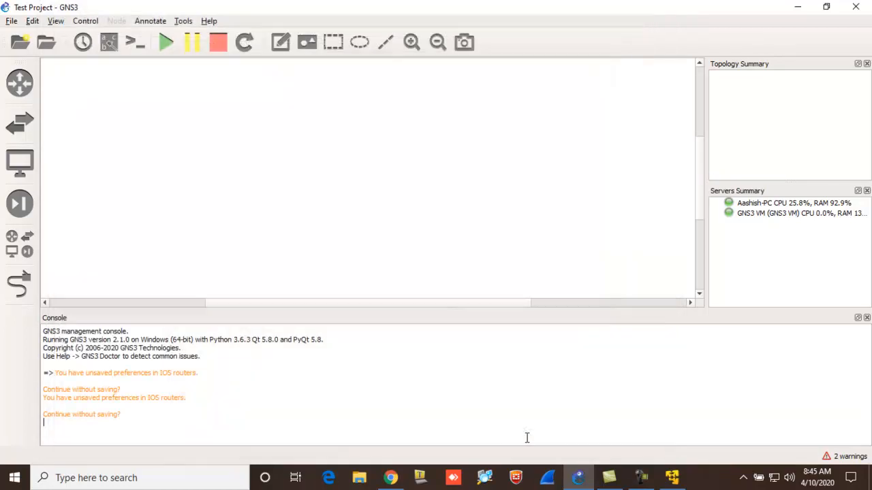
- Place a Multilayer Switch on the empty workspace and start it
click(17, 126)
drag(53, 198, 399, 154)
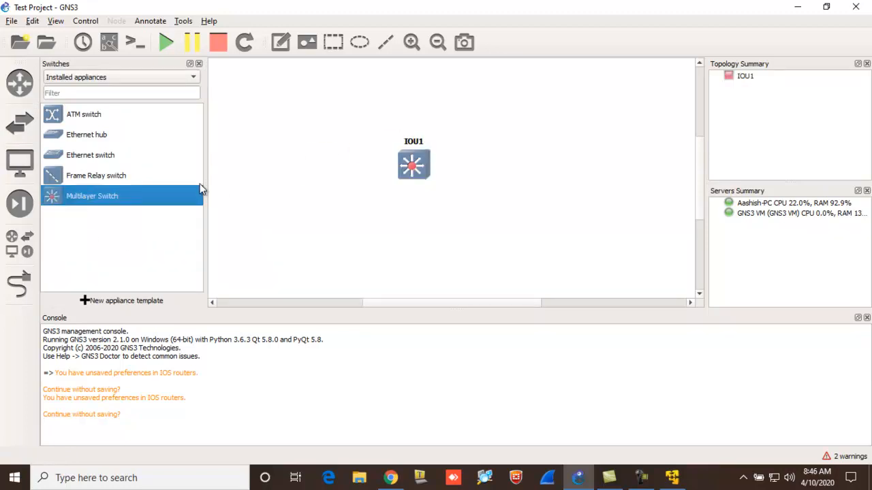
click(167, 45)
- Open the switch's console, move its window clear of the device list and bring up the command prompt
mouse_move(407, 175)
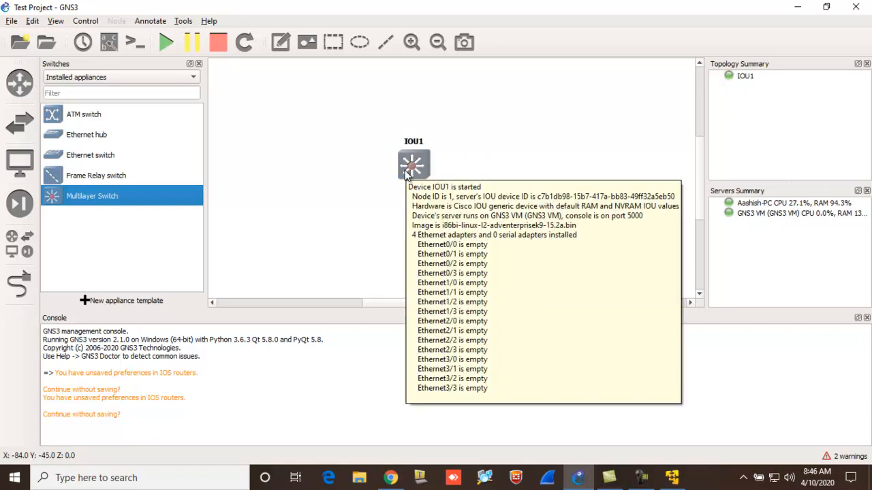
click(135, 42)
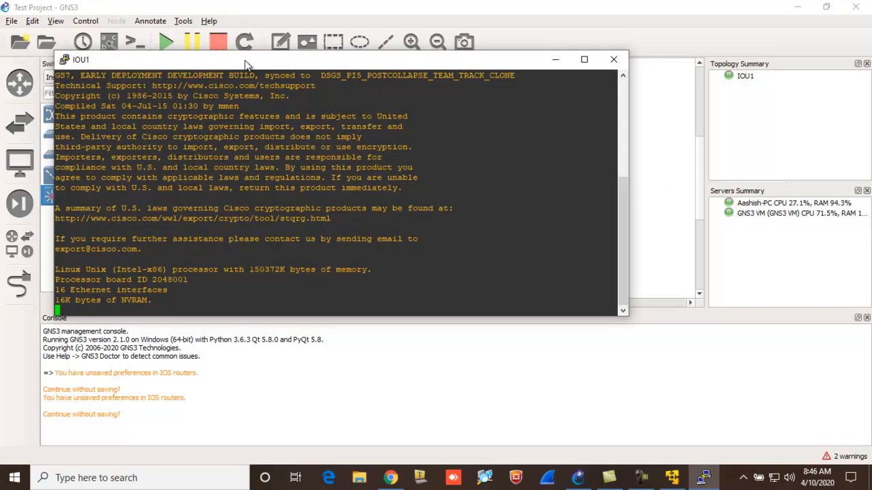
drag(249, 64, 444, 64)
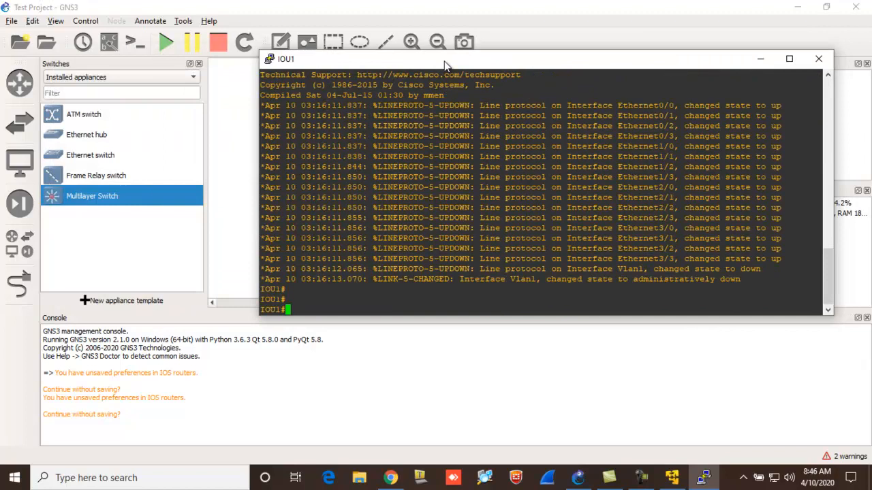
key(Return)
key(Return)
key(Return)
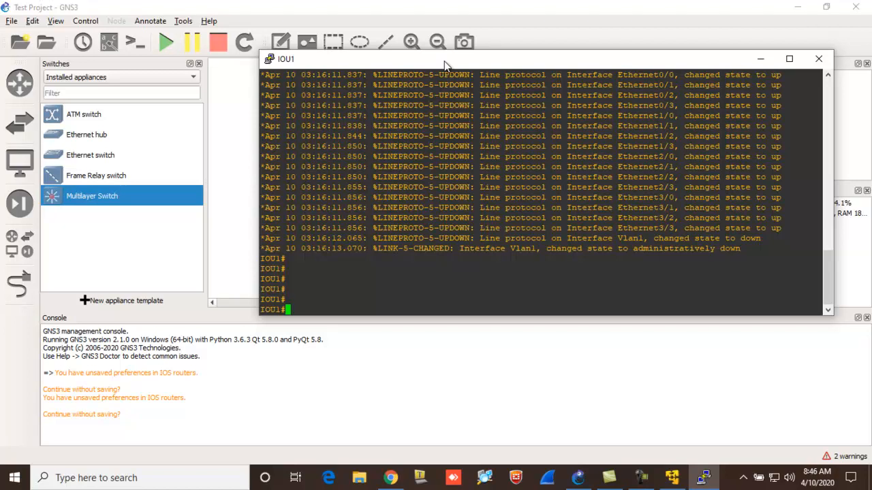
- Enter global configuration mode with en and config t, set the hostname to a person's first name, and exit configuration mode
text(en)
key(Return)
text(config t)
key(Return)
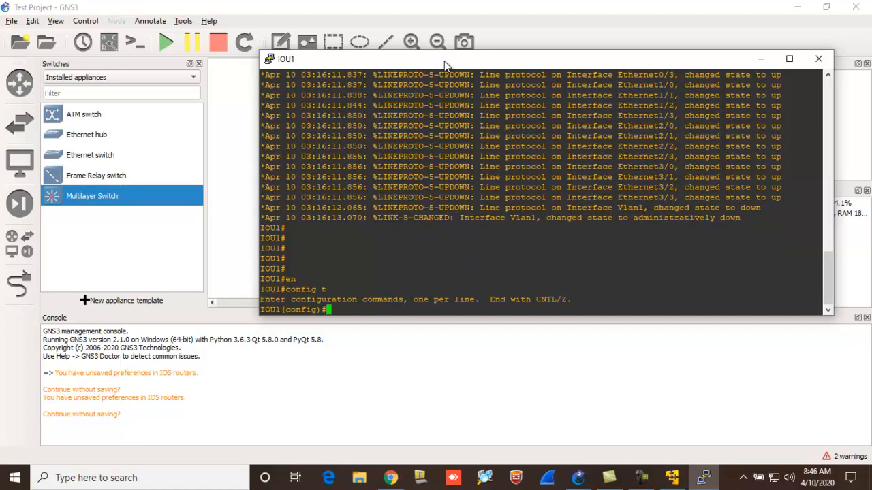
text(hostname aashish)
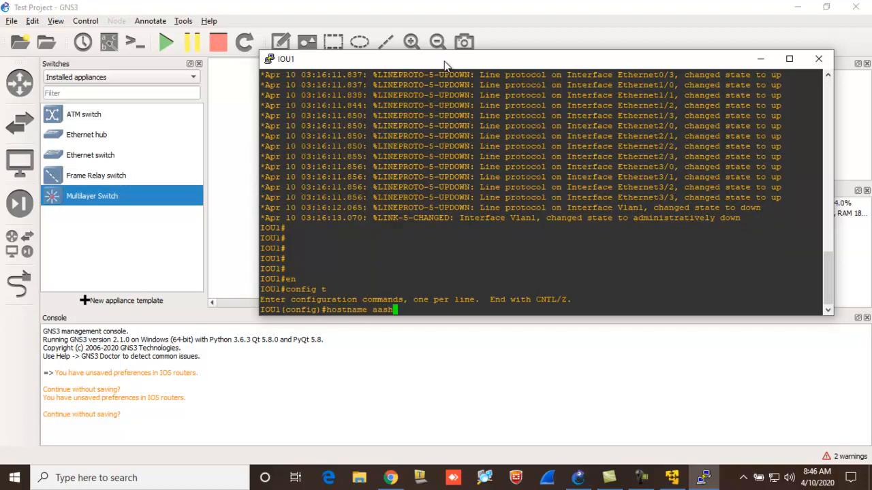
key(Return)
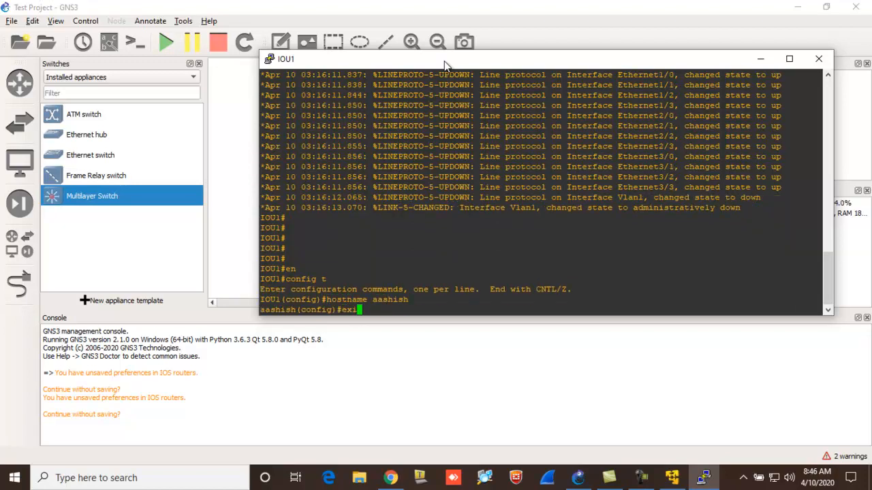
text(exit)
key(Return)
- Run show ip int br and show vlan to check the switch's interfaces and VLANs
text(show ip int br)
key(Return)
text(show vlan)
key(Return)
key(Return)
key(Return)
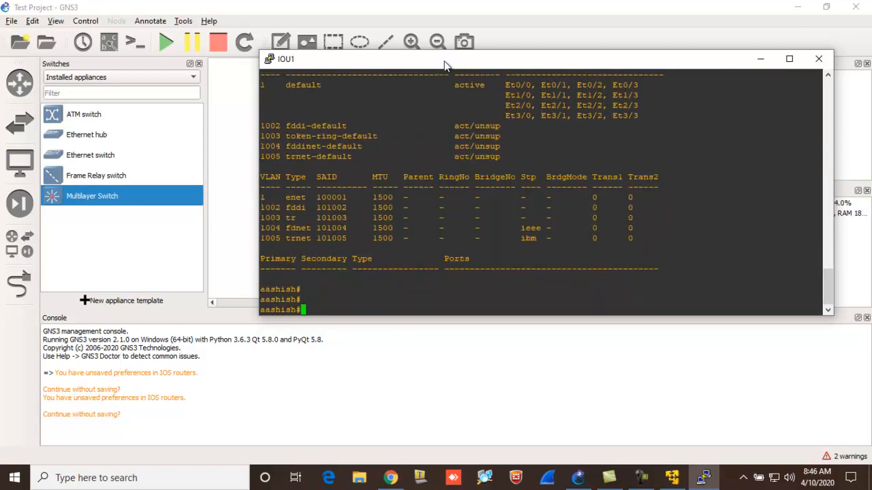
- Close the switch's console window and the list of switches
drag(445, 63, 252, 33)
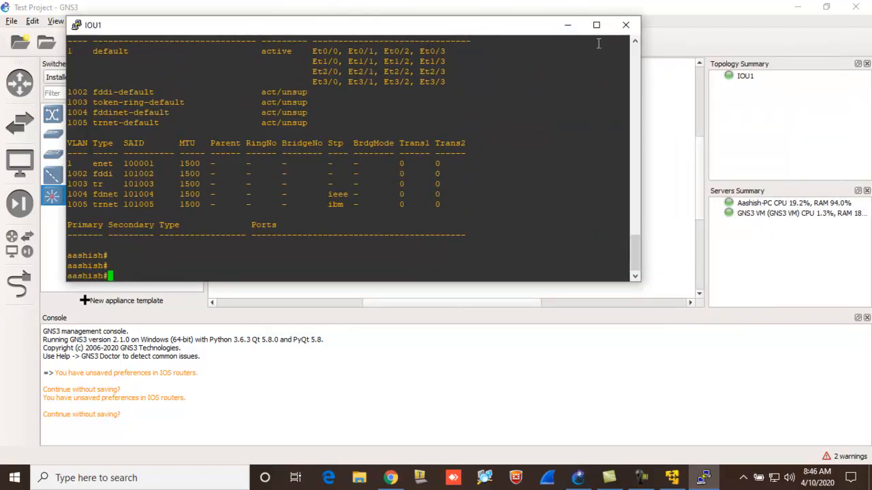
click(625, 26)
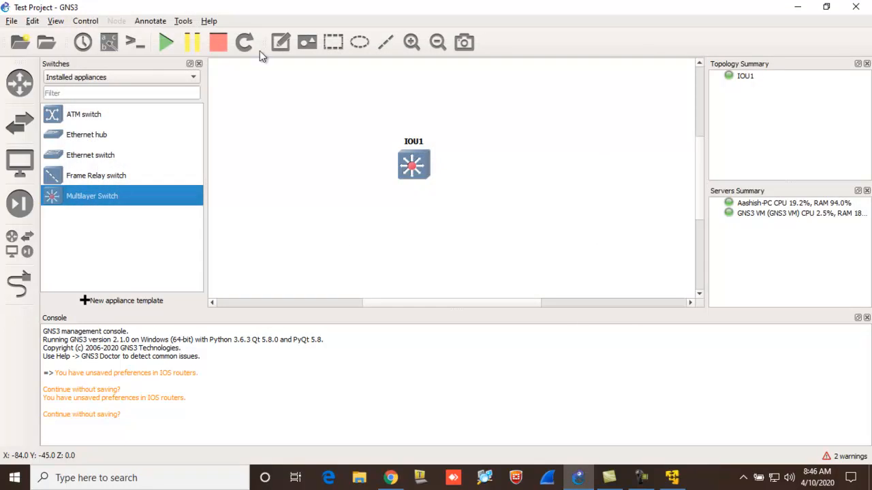
click(200, 65)
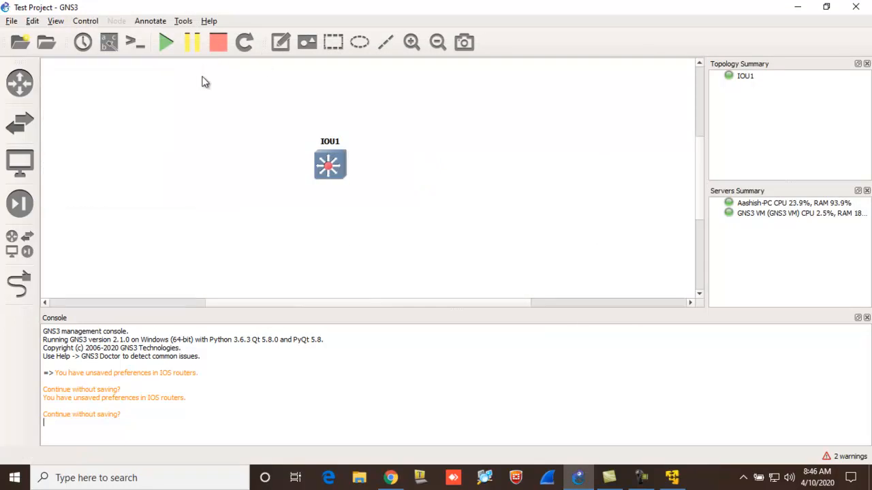